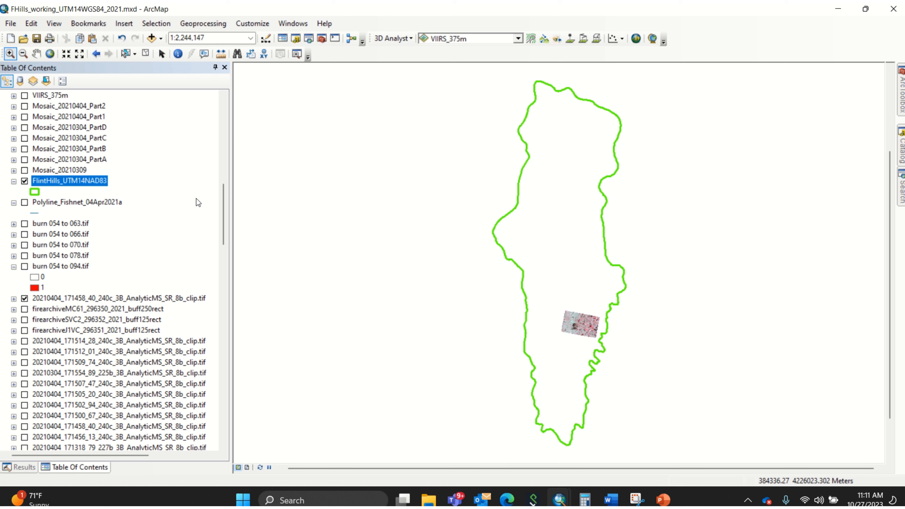
- Show the Polyline_Fishnet_04Apr2021a layer on the map and bring up the Create Fishnet tool
left_click(25, 202)
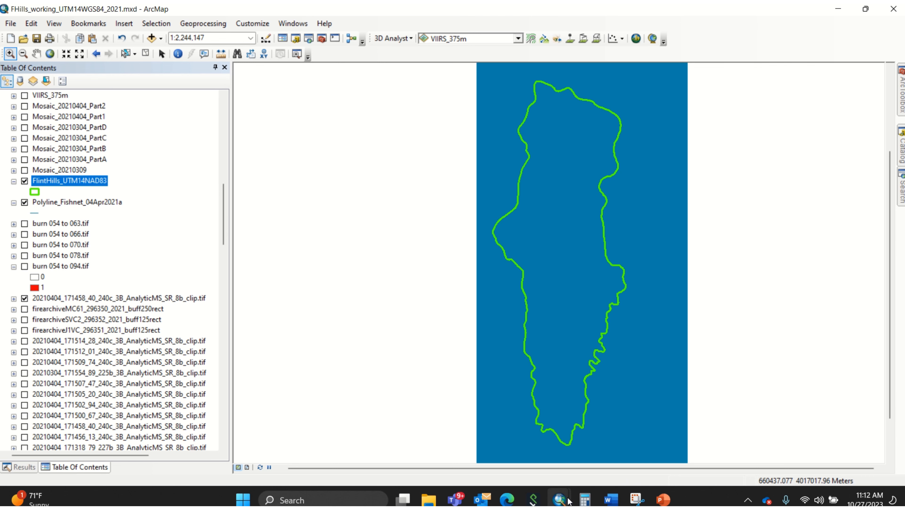
mouse_move(568, 501)
left_click(611, 460)
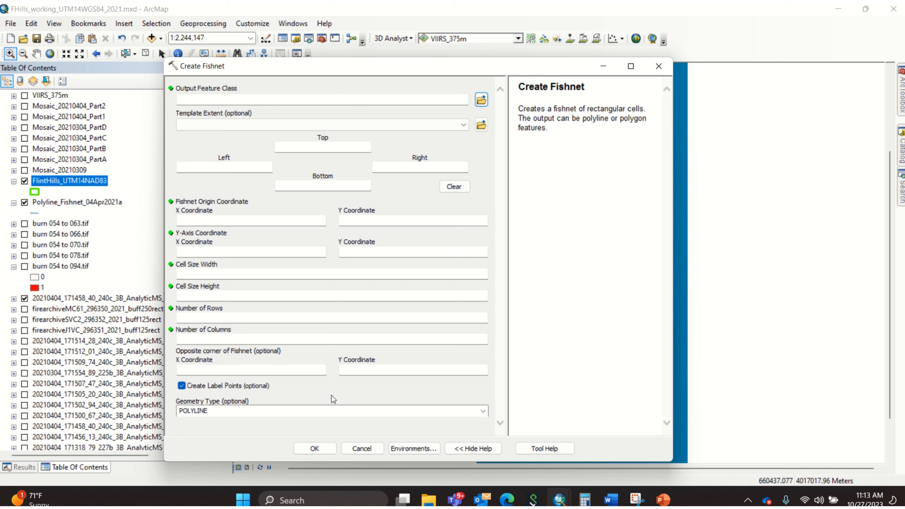
- In Create Fishnet, disable label point creation, set the geometry type to POLYGON, and minimize the tool
left_click(182, 386)
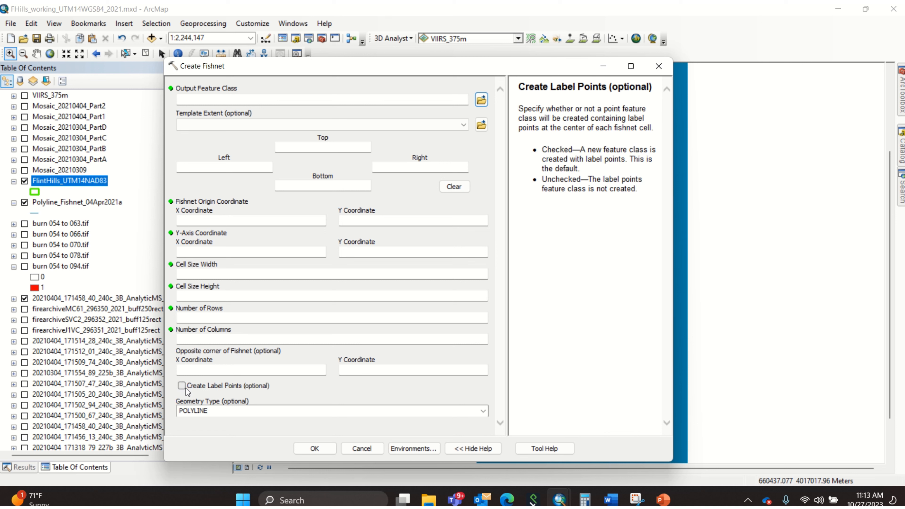
left_click(483, 411)
left_click(462, 430)
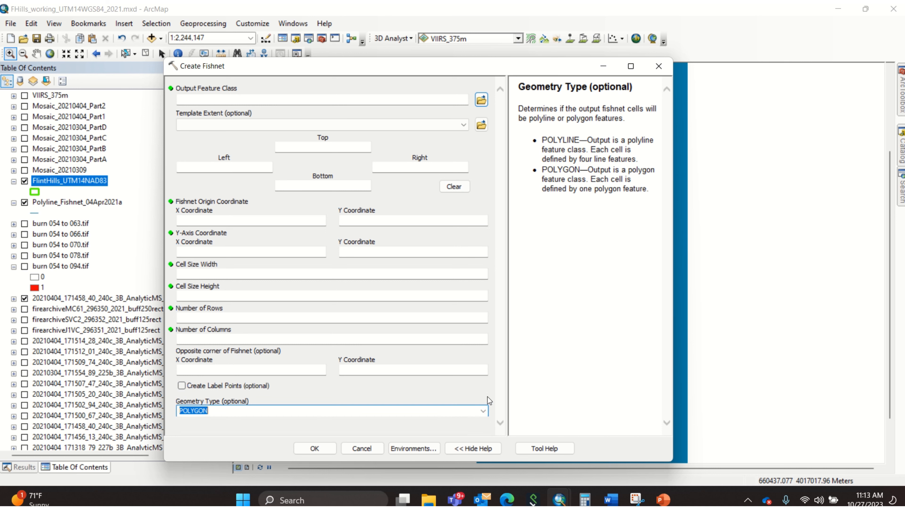
left_click(605, 66)
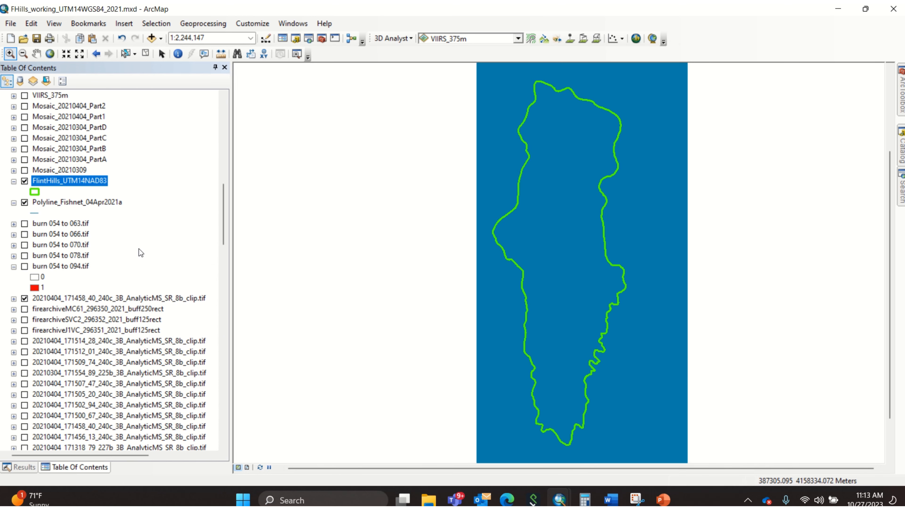
- Hide the Polyline_Fishnet_04Apr2021a layer and zoom the map to the checked 20210404_171458_40_240c_3B_AnalyticMS_SR_8b_clip.tif image
left_click(25, 202)
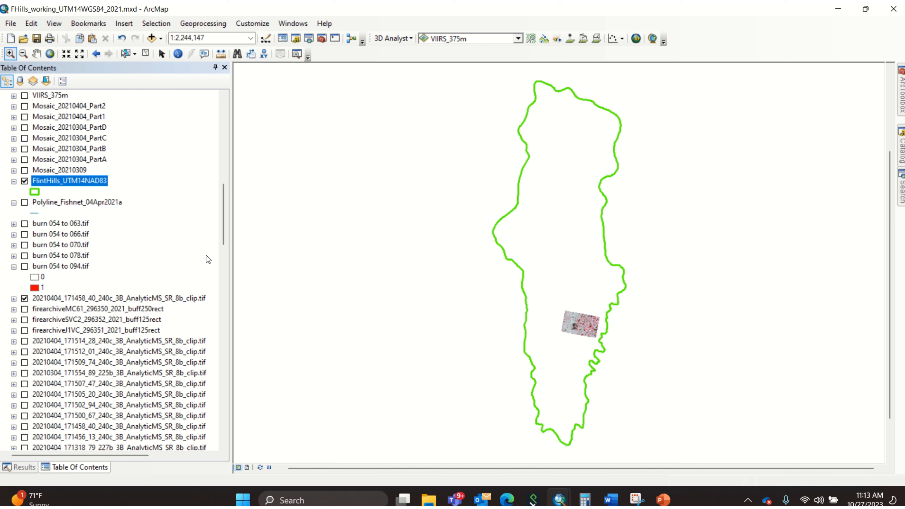
left_click(134, 299)
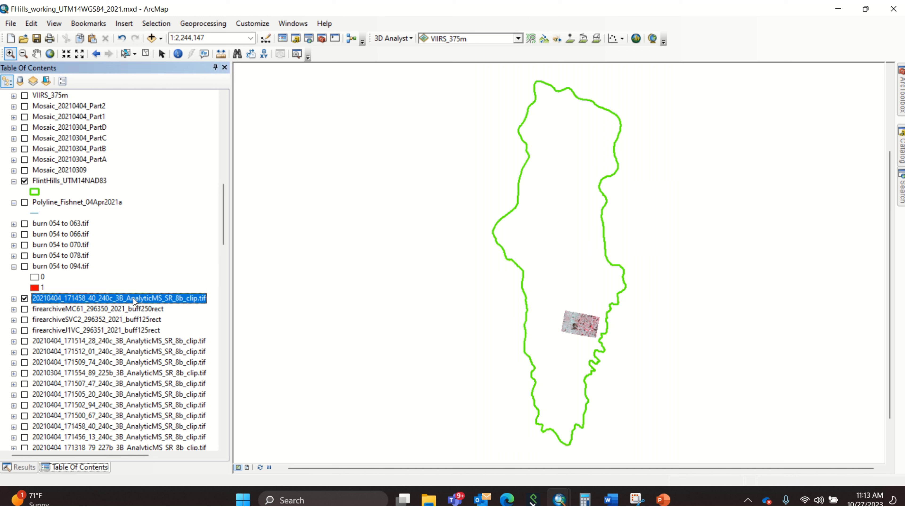
right_click(134, 301)
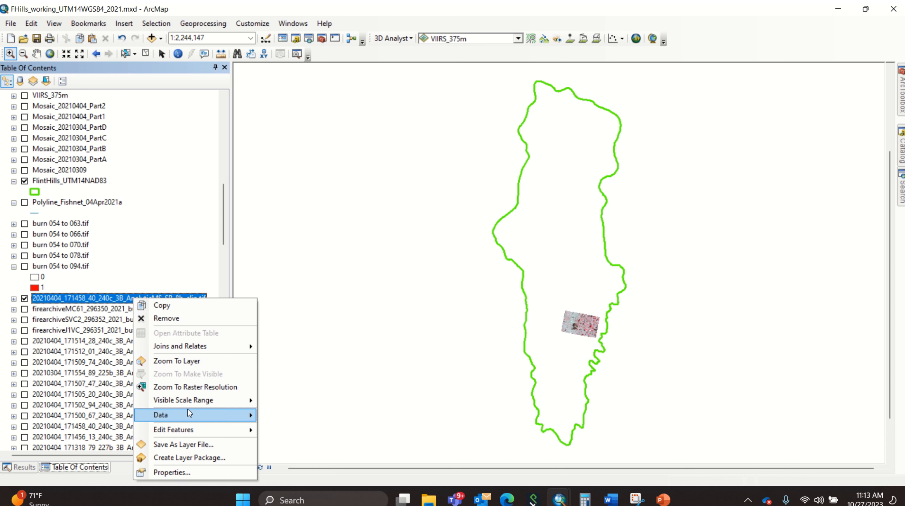
mouse_move(189, 421)
left_click(190, 361)
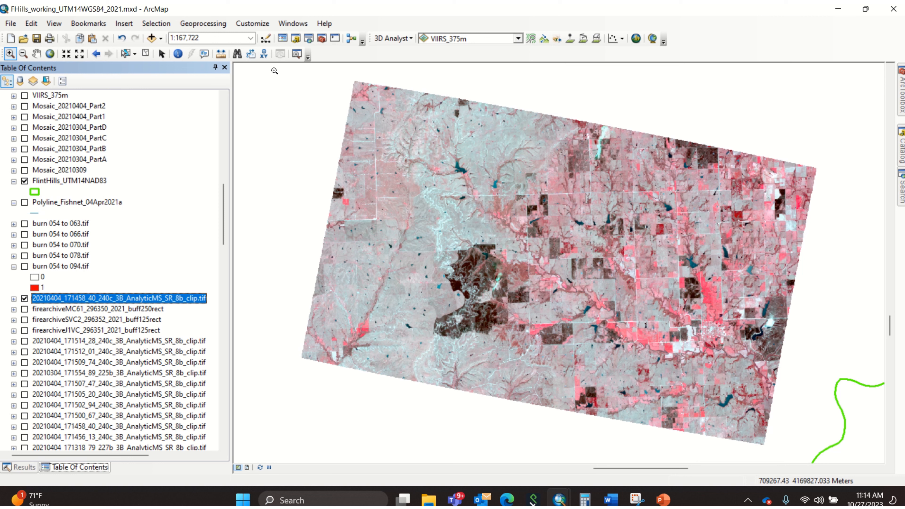
- Switch to Document2 in Word and review the fishnet extent, corner coordinates, and row and column calculations
left_click(612, 500)
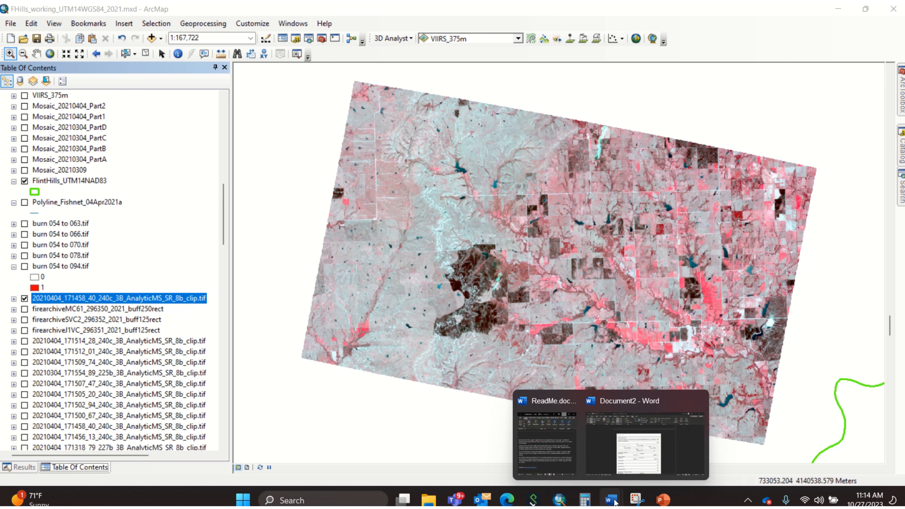
left_click(630, 460)
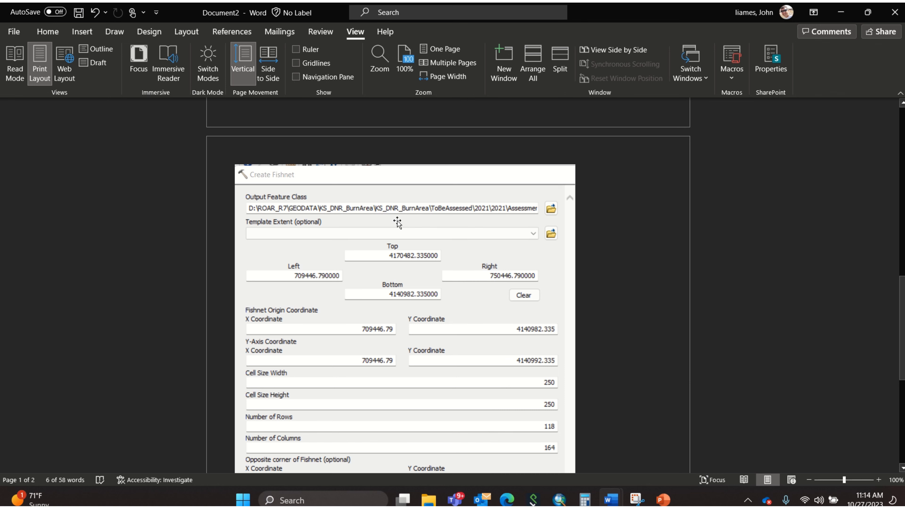
left_click_drag(901, 296, 894, 126)
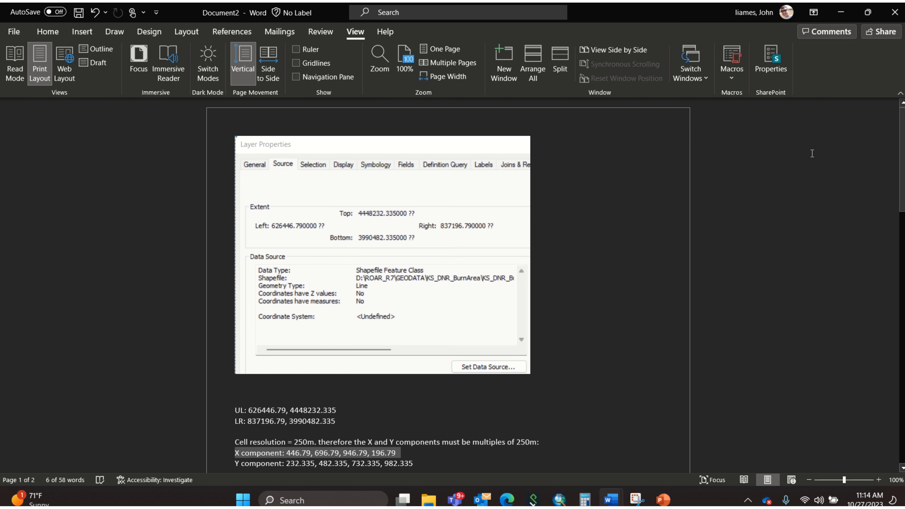
left_click_drag(902, 143, 904, 161)
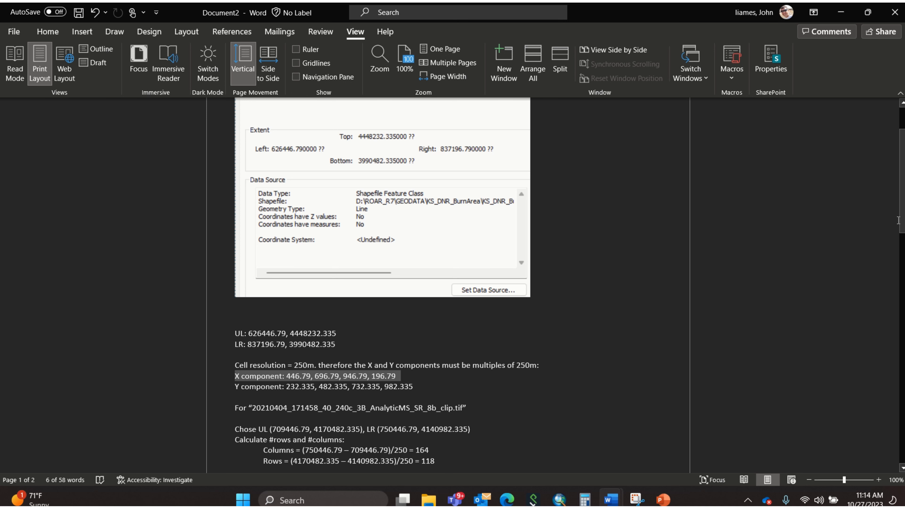
left_click_drag(901, 220, 903, 268)
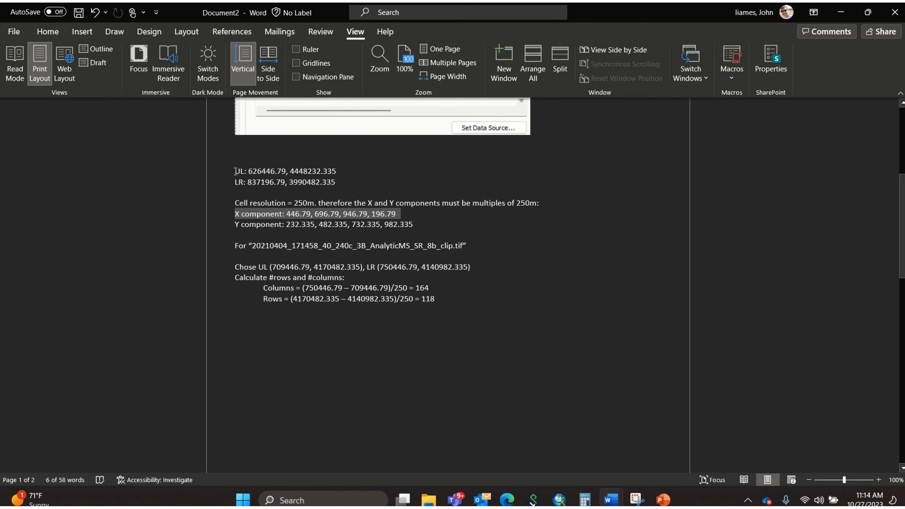
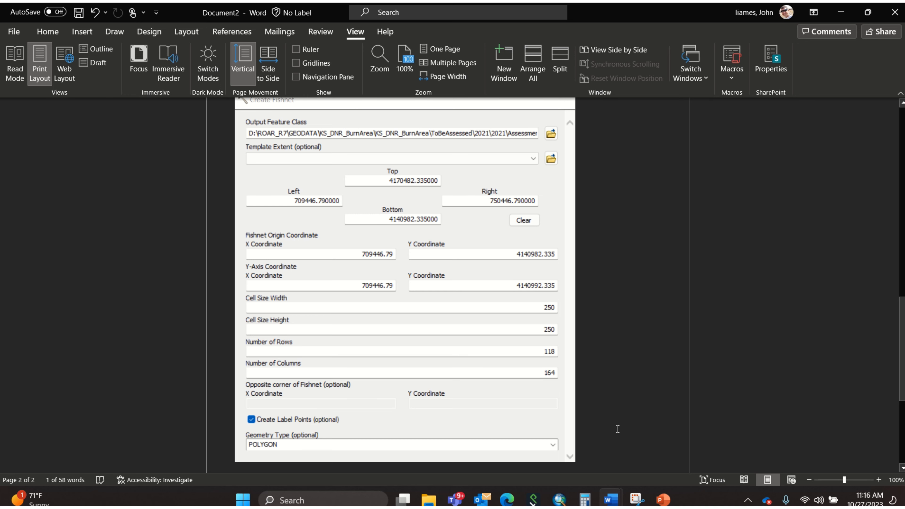
- Return to ArcMap, look through the layer list, and collapse the legend of 20210304_171545_40_225b_3B_AnalyticMS_SR_8b_clip.tif
left_click(558, 500)
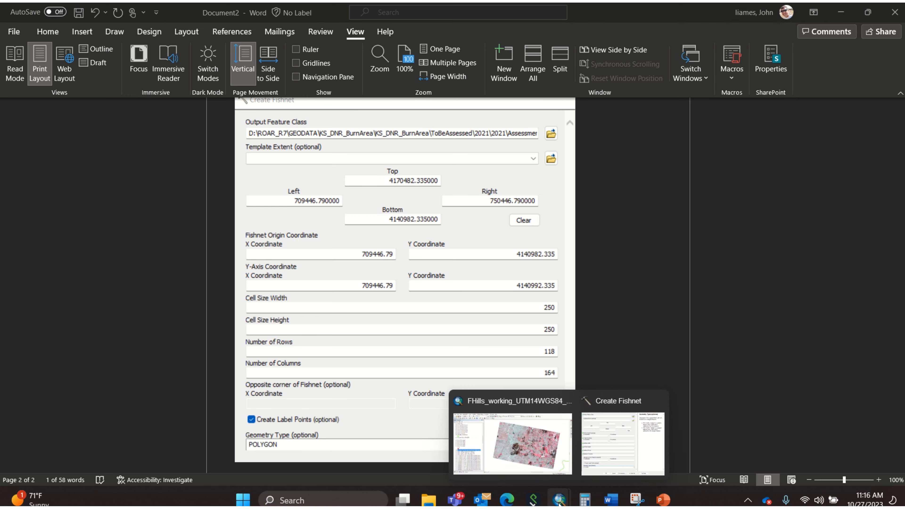
left_click(517, 465)
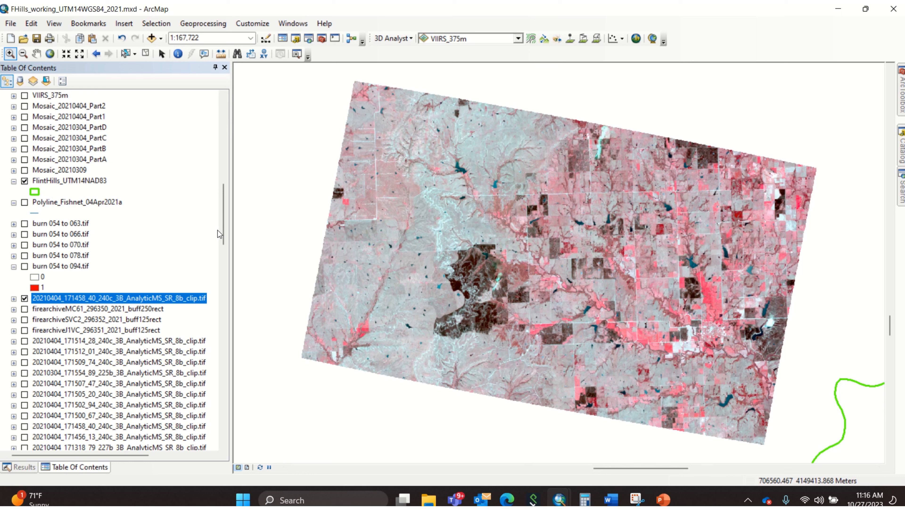
left_click_drag(225, 228, 211, 155)
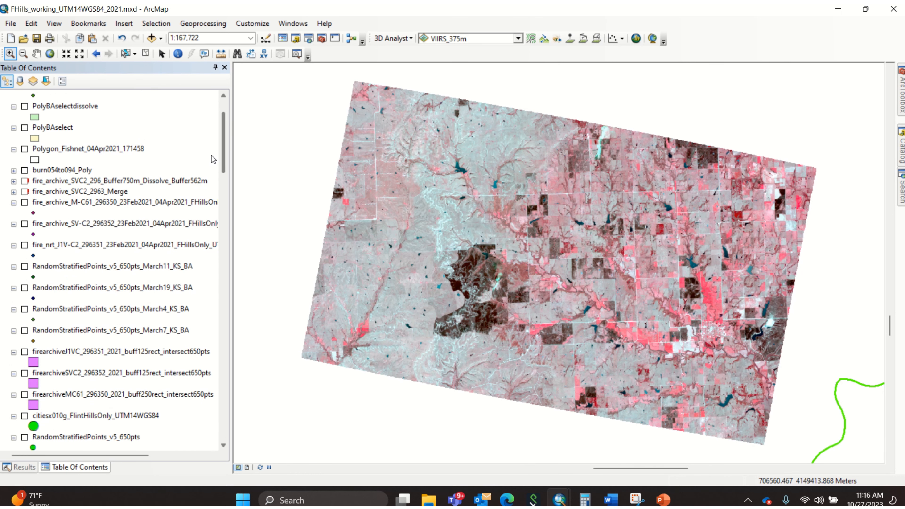
left_click_drag(211, 155, 211, 142)
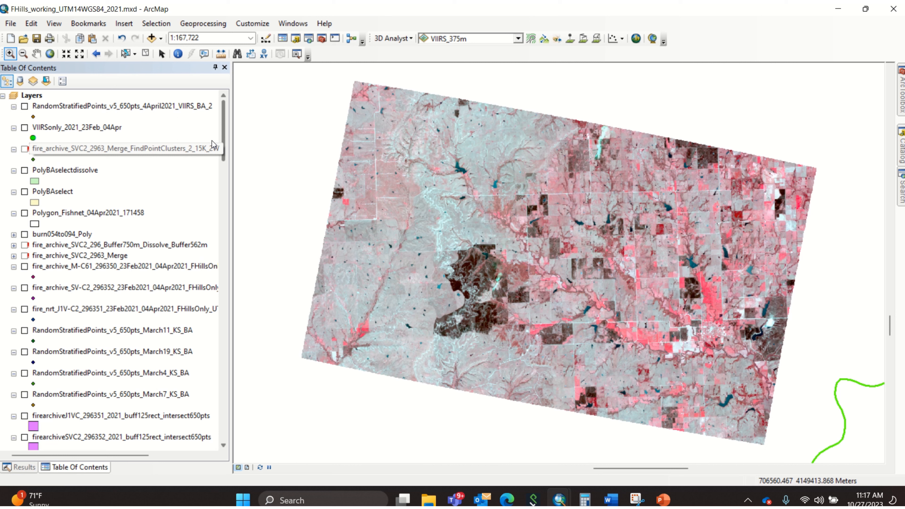
mouse_move(223, 153)
left_mouse_down()
mouse_move(220, 168)
mouse_move(217, 161)
left_mouse_up()
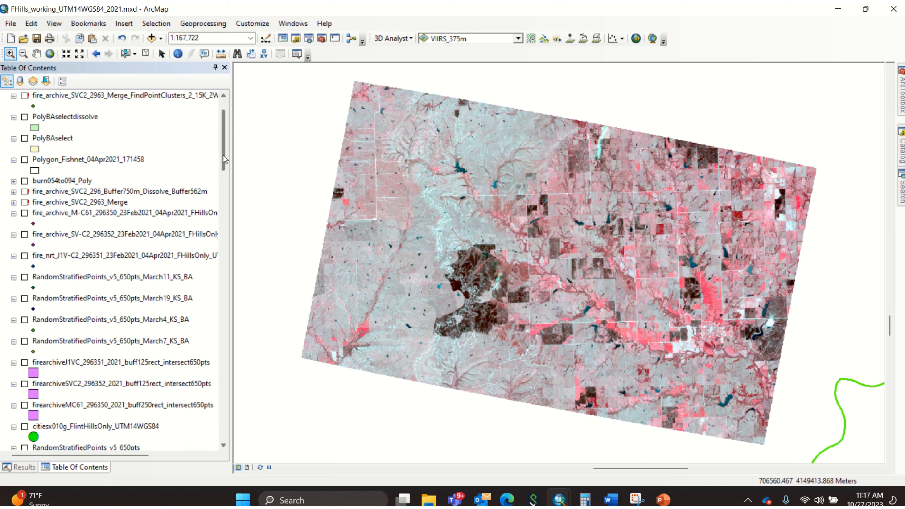
left_click_drag(223, 155, 227, 199)
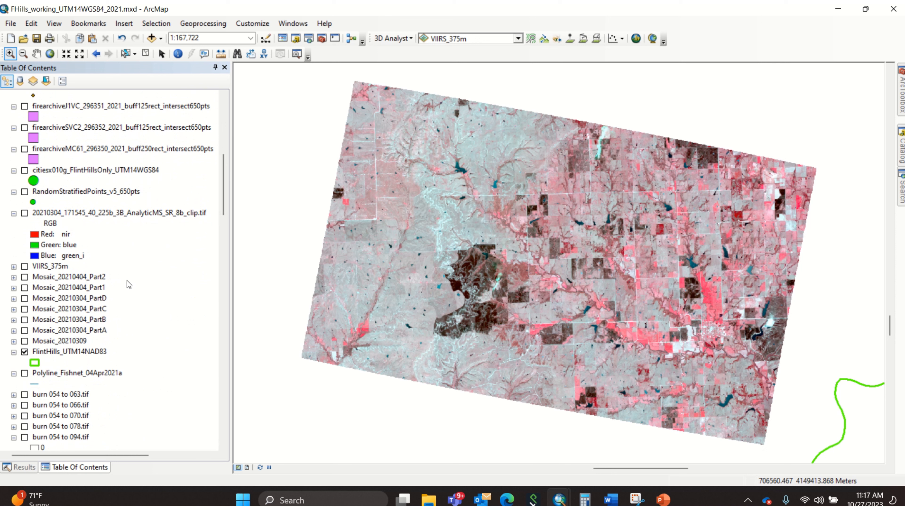
left_click(14, 214)
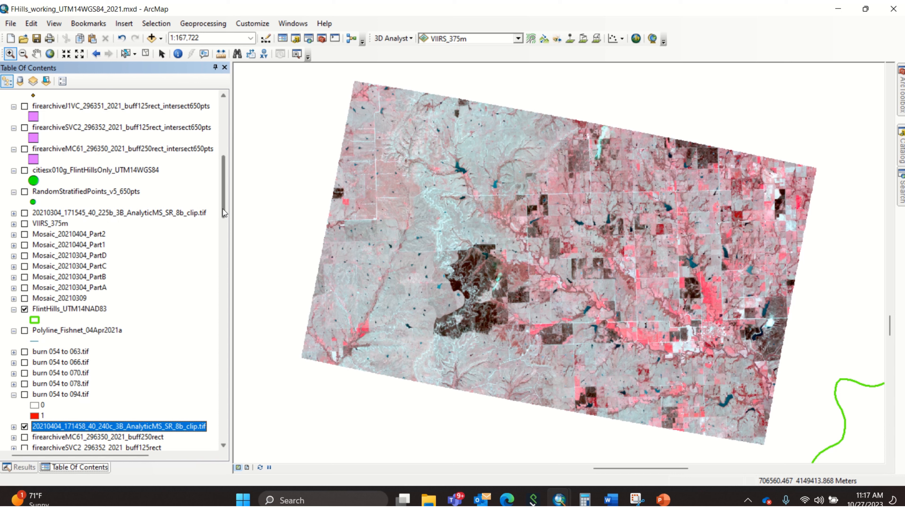
left_click_drag(223, 208, 223, 161)
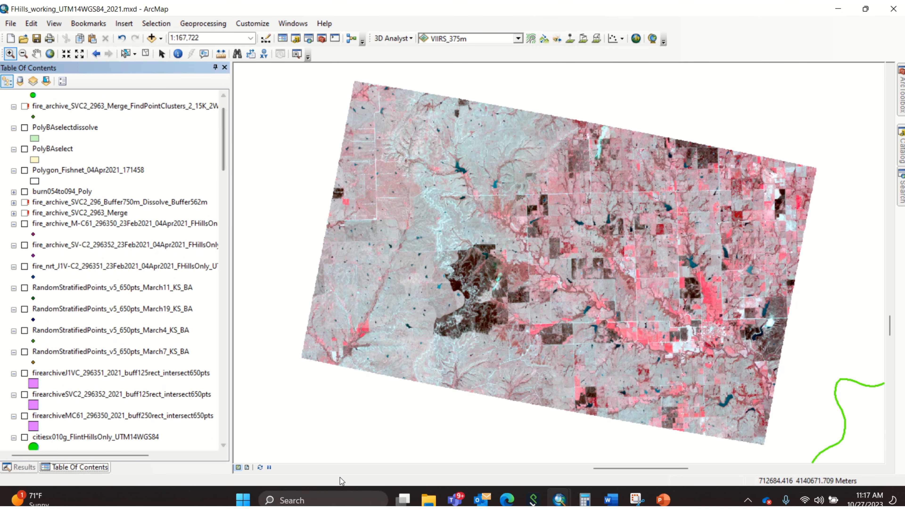
- Review the filled-in Create Fishnet parameters in Word's Document2 and return to the ArcMap map window
mouse_move(612, 500)
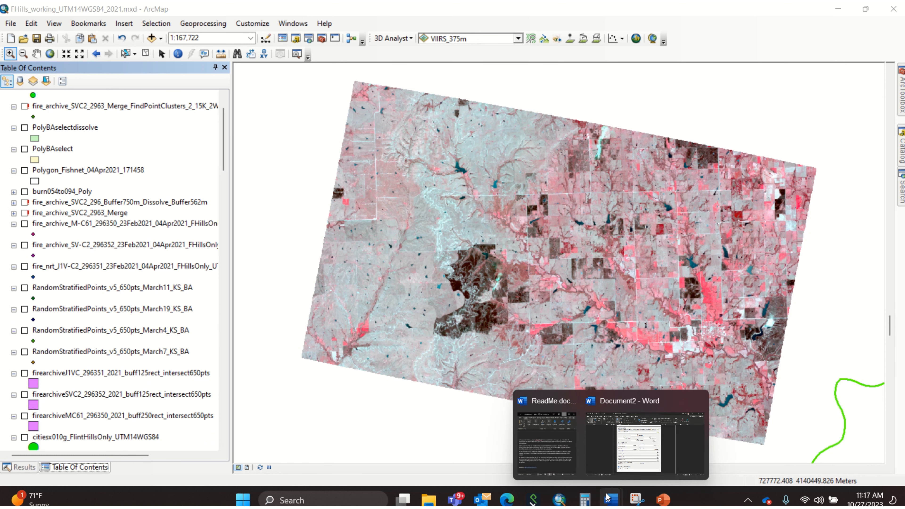
left_click(651, 456)
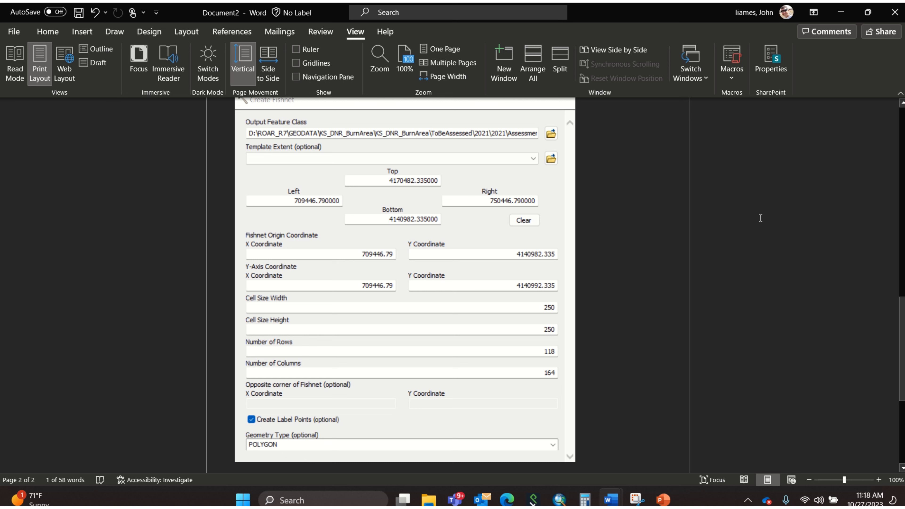
mouse_move(558, 499)
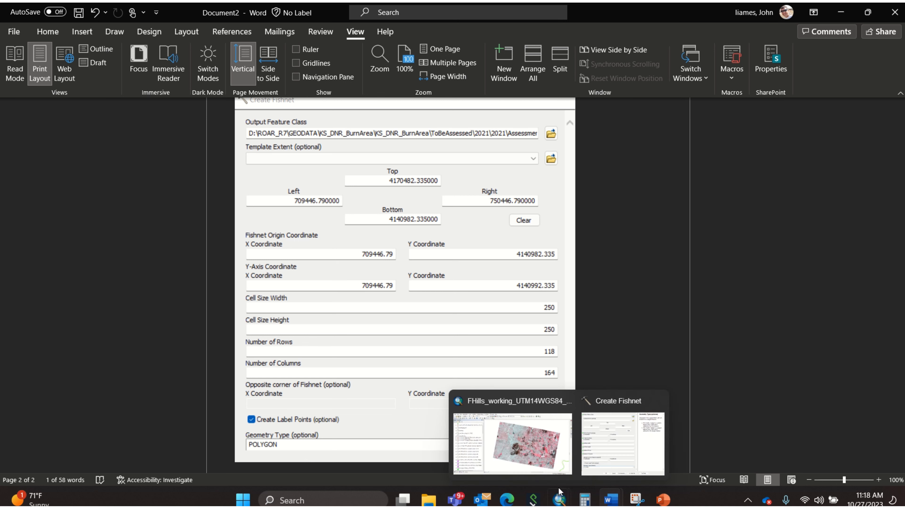
left_click(559, 500)
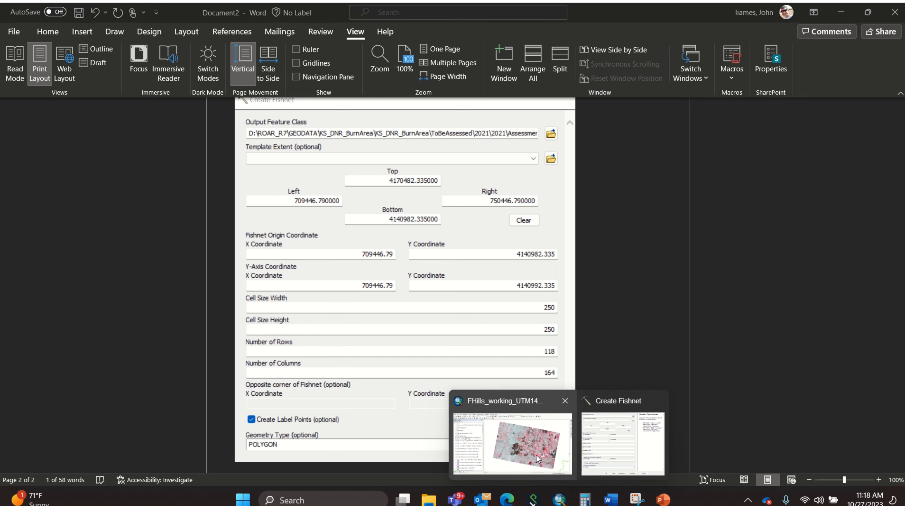
left_click(513, 442)
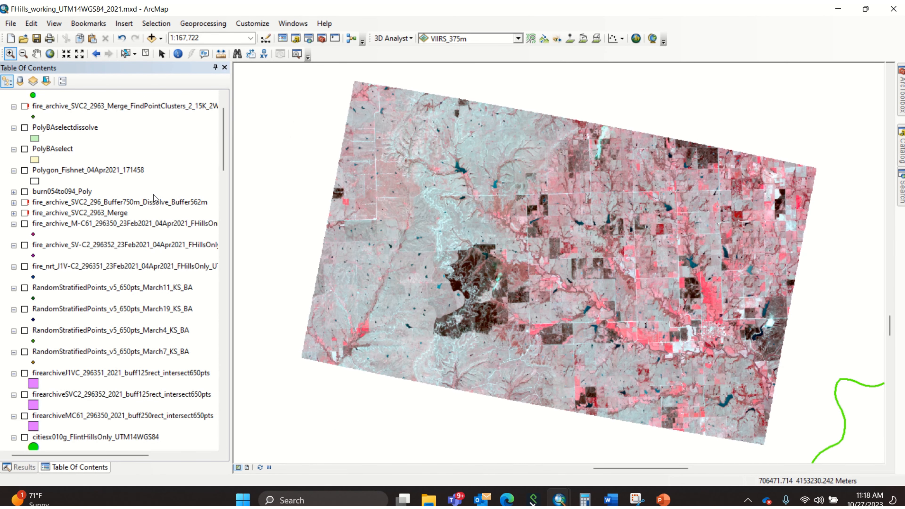
- Show the Polygon_Fishnet_04Apr2021_171458 layer and zoom in on the area around its highlighted cells
left_click(24, 170)
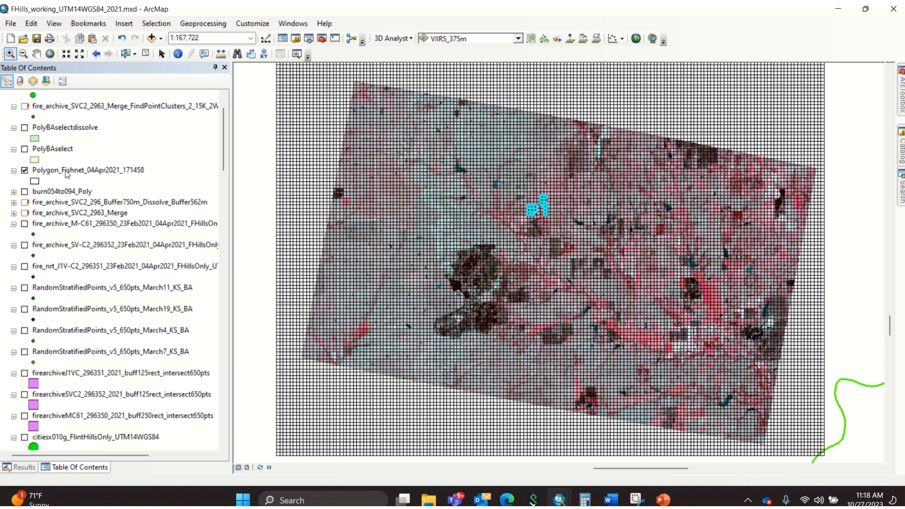
left_click(87, 170)
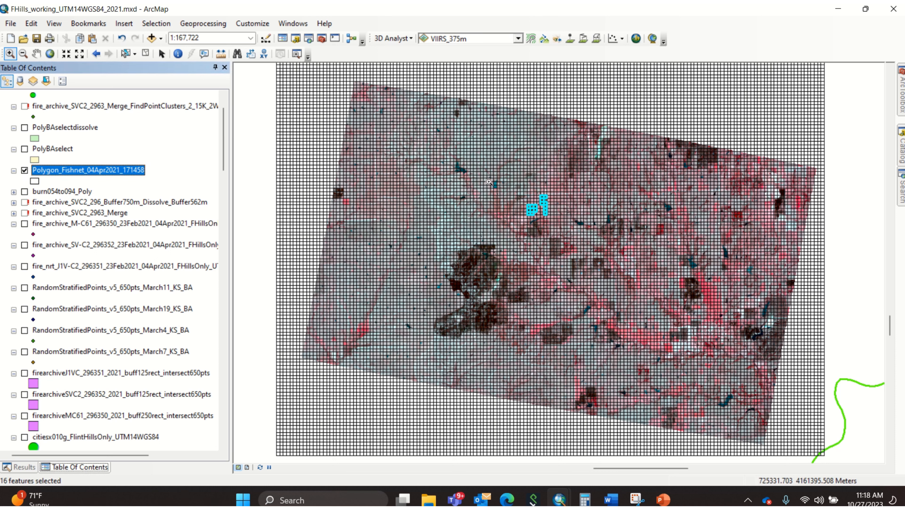
left_click_drag(476, 165, 580, 253)
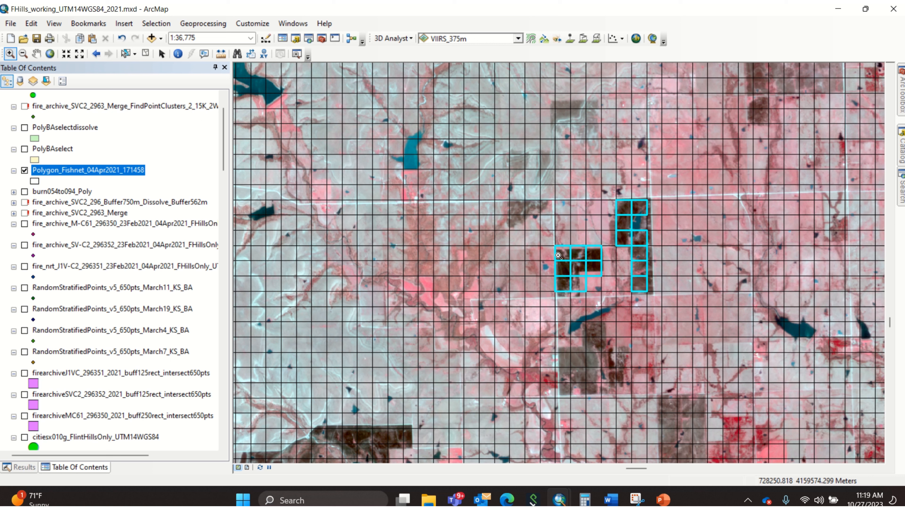
- Clear the selected features of the Polygon_Fishnet_04Apr2021_171458 layer
right_click(81, 172)
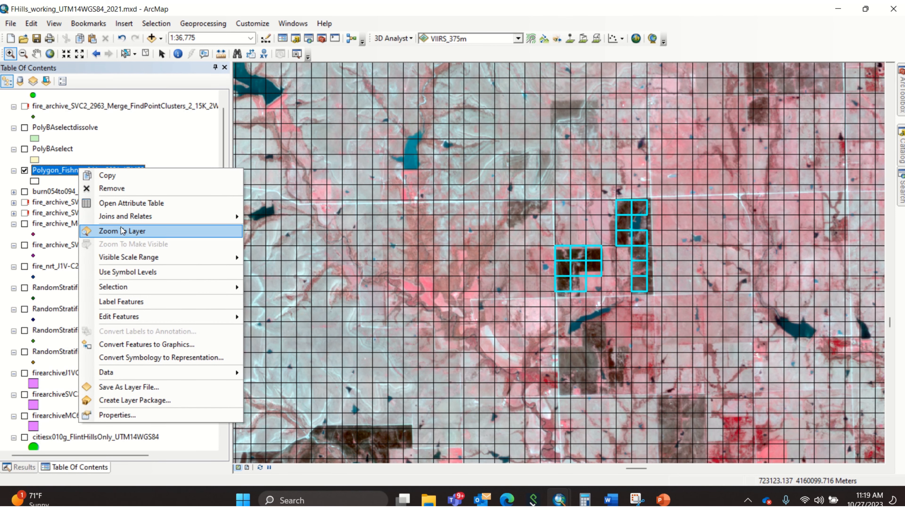
mouse_move(146, 285)
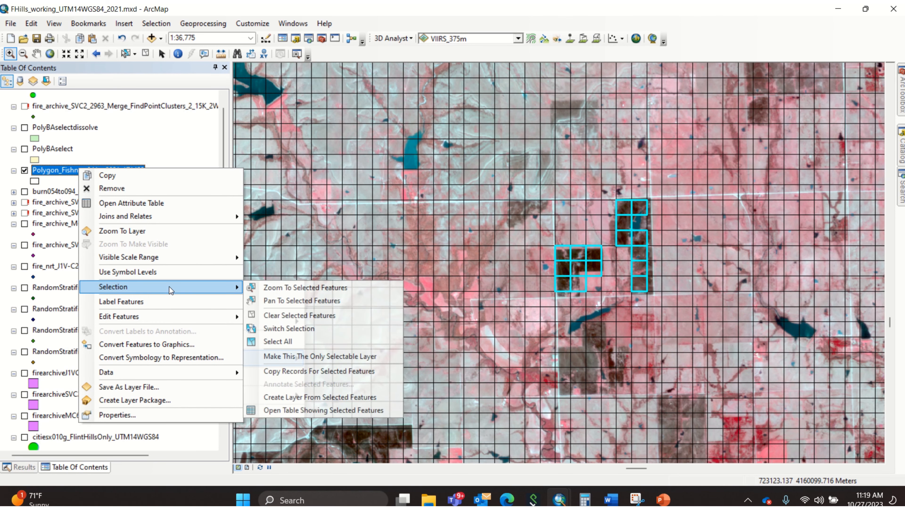
left_click(281, 315)
- Select the seven Polygon_Fishnet_04Apr2021_171458 cells covering the western dark burned patch, south of the horizontal road
left_click(125, 53)
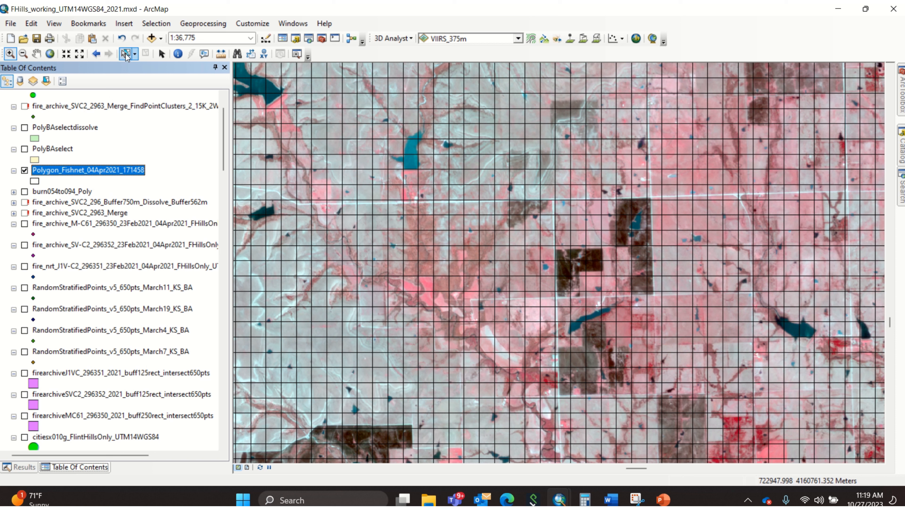
left_click(566, 254)
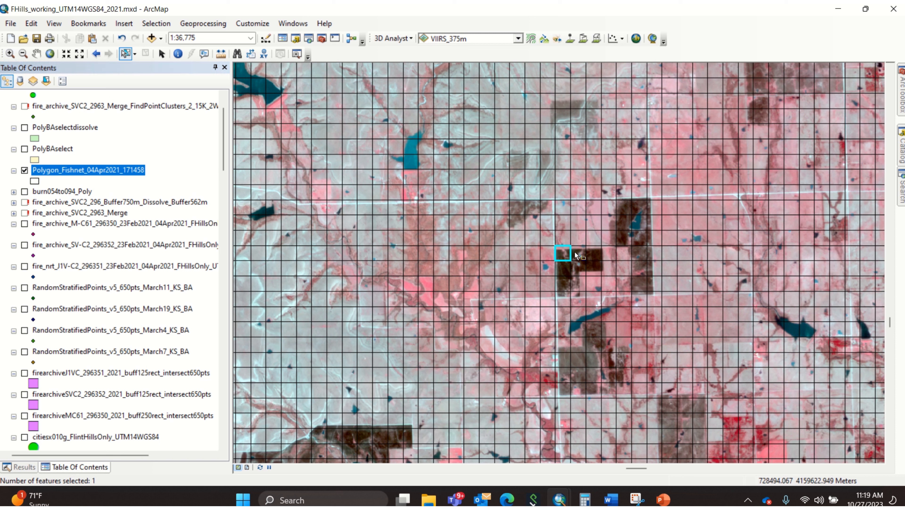
left_click(578, 257, "shift")
left_click(593, 254, "shift")
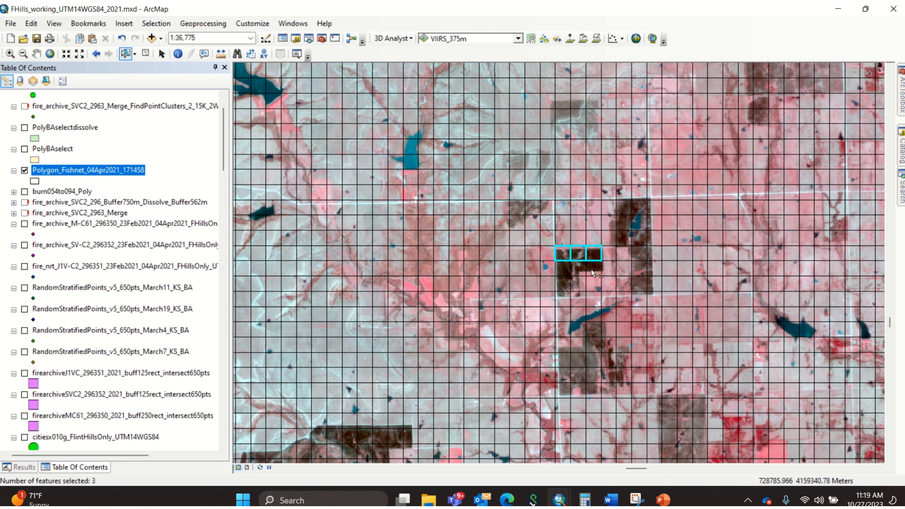
left_click(590, 269, "shift")
left_click(576, 268, "shift")
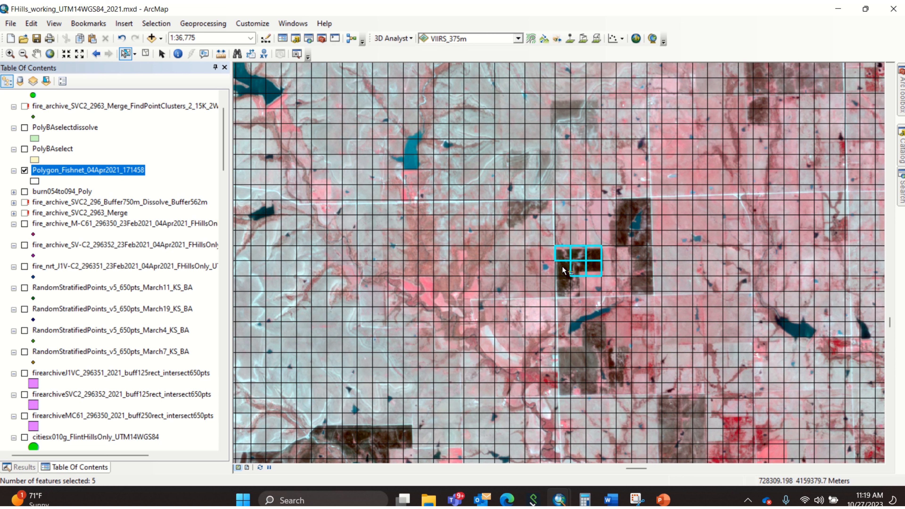
left_click(562, 269, "shift")
left_click(567, 285, "shift")
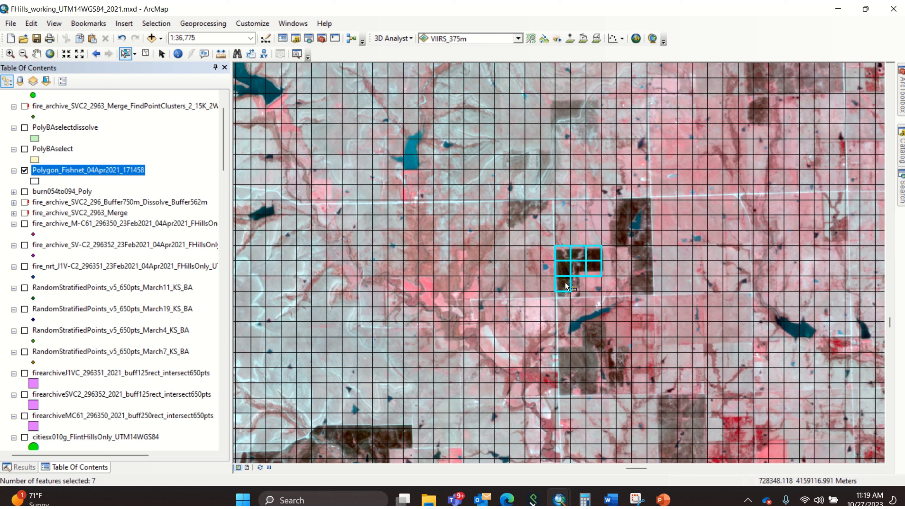
- Add the eight fishnet cells covering the neighbouring burned patch to the east, around the small pond, to the selection
left_click(625, 212, "shift")
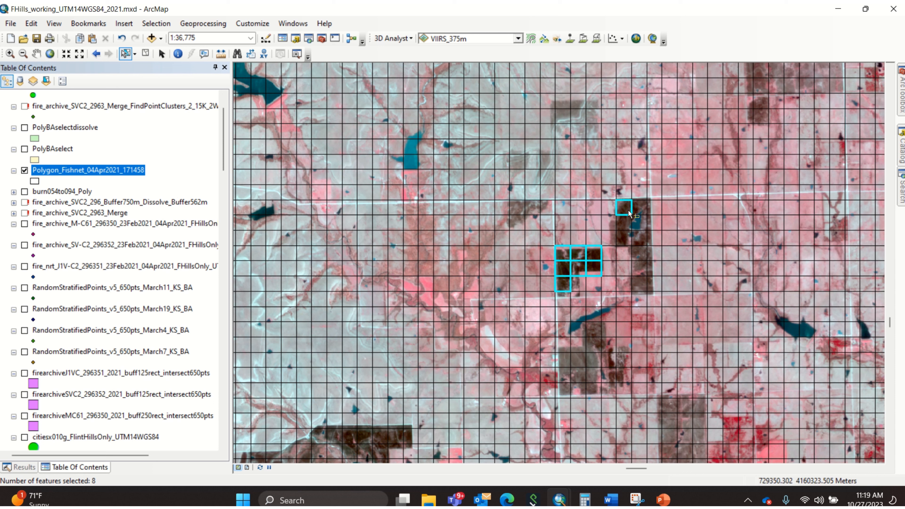
left_click(641, 213, "shift")
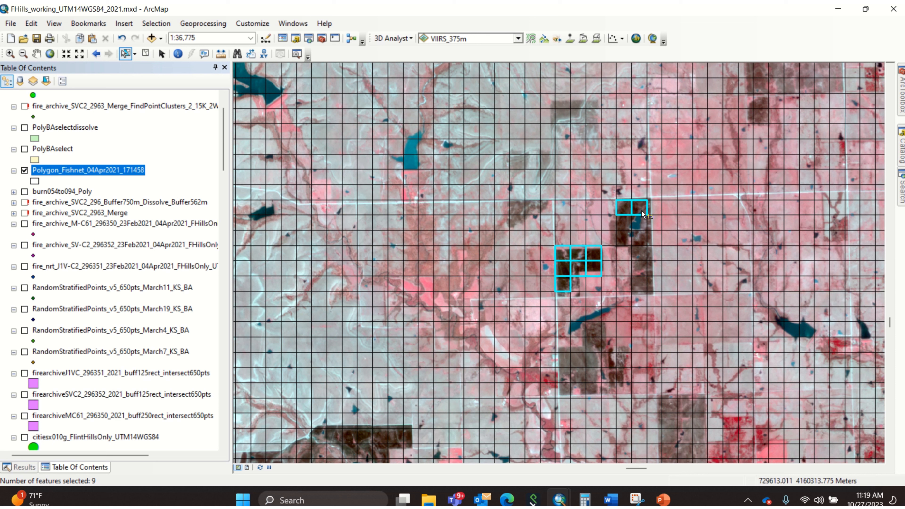
left_click(623, 226, "shift")
left_click(625, 238, "shift")
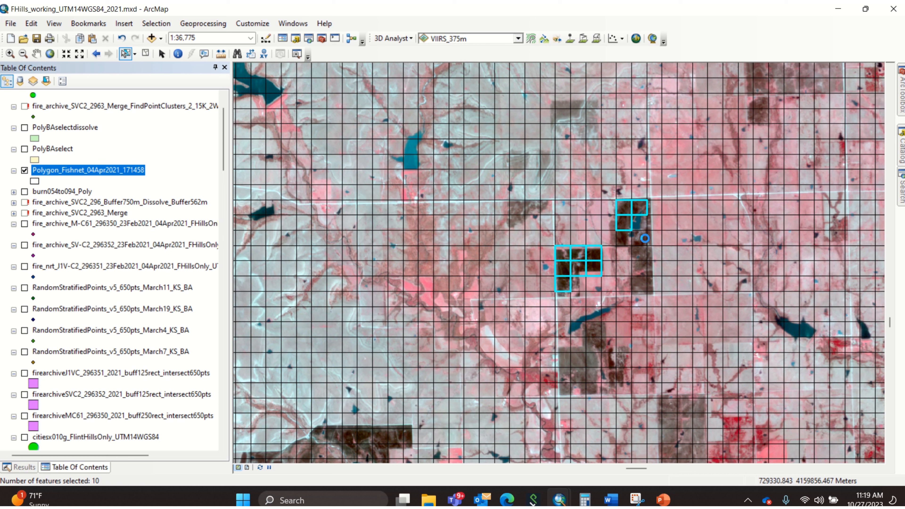
left_click(640, 238, "shift")
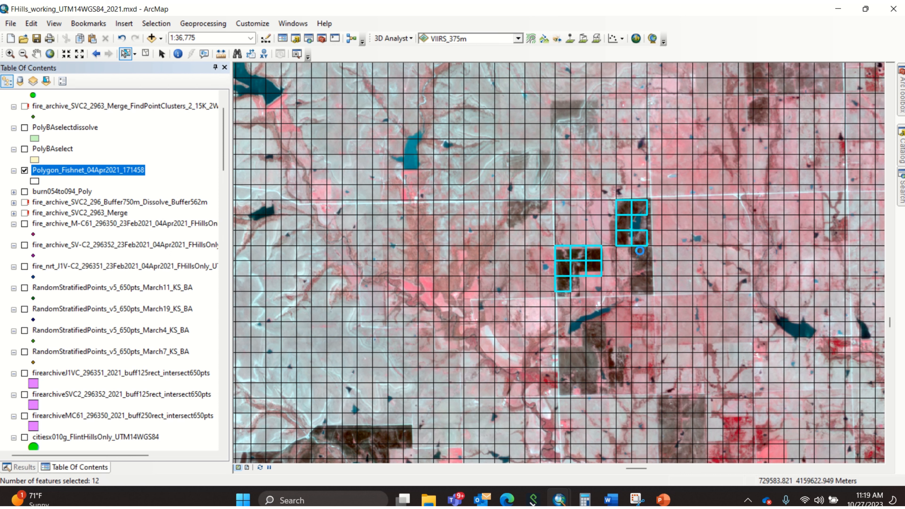
left_click(640, 254, "shift")
left_click(641, 269, "shift")
left_click(640, 285, "shift")
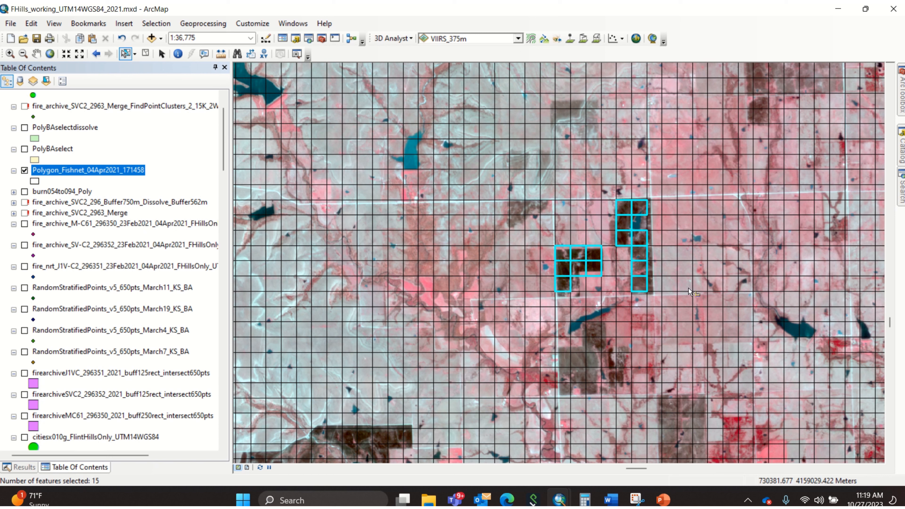
- Review the Export Data settings for the selected features of Polygon_Fishnet_04Apr2021_171458 and close them without exporting
right_click(107, 169)
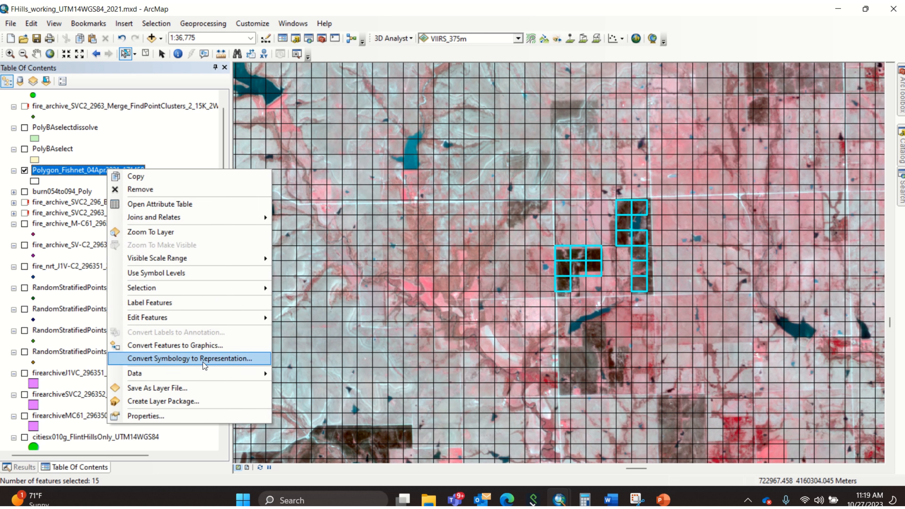
mouse_move(210, 372)
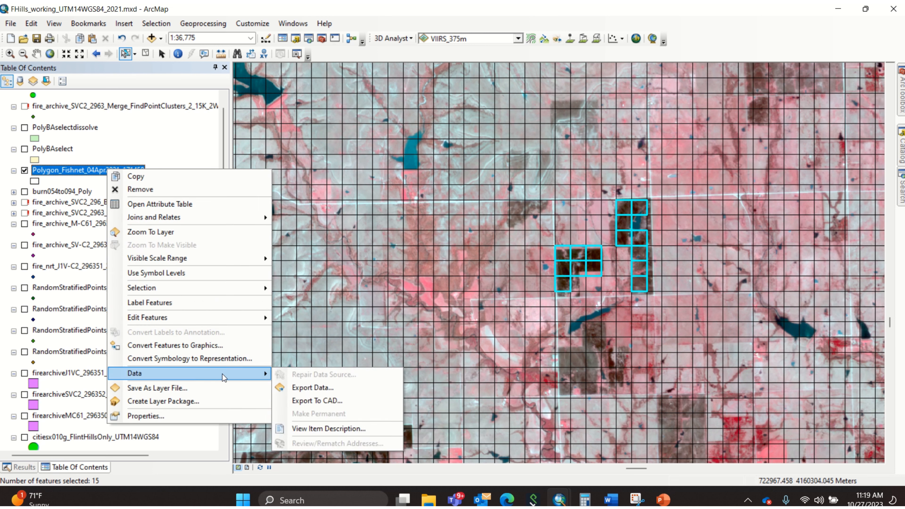
left_click(295, 387)
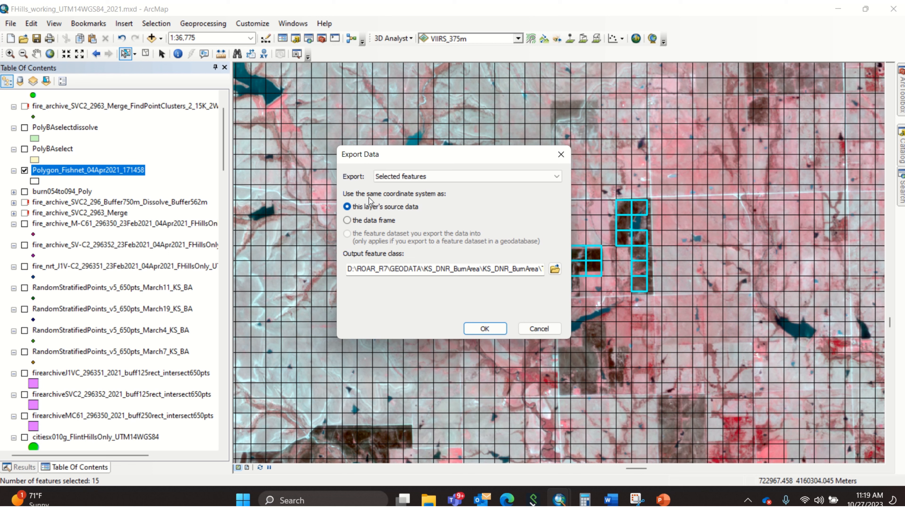
left_click(560, 155)
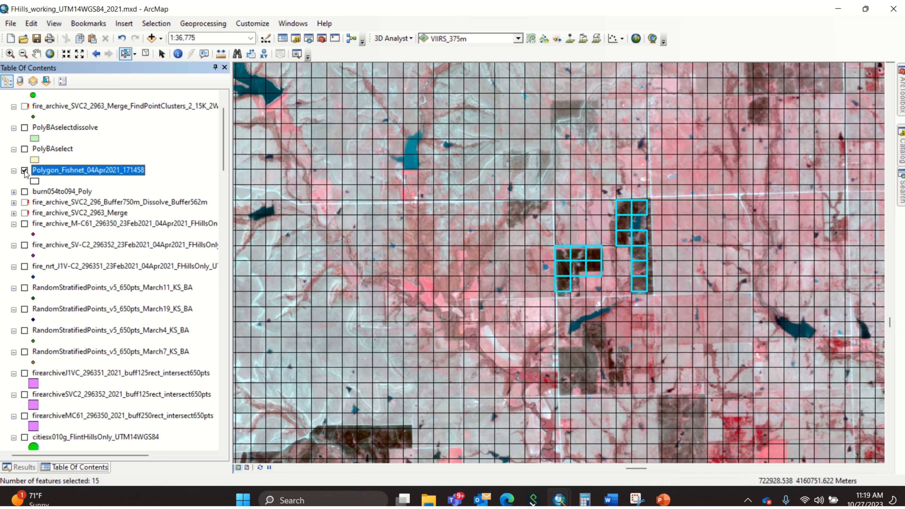
- Hide the Polygon_Fishnet_04Apr2021_171458 layer, view PolyBAselect on the map, and replace it with the PolyBAselectdissolve layer
left_click(24, 171)
left_click(24, 149)
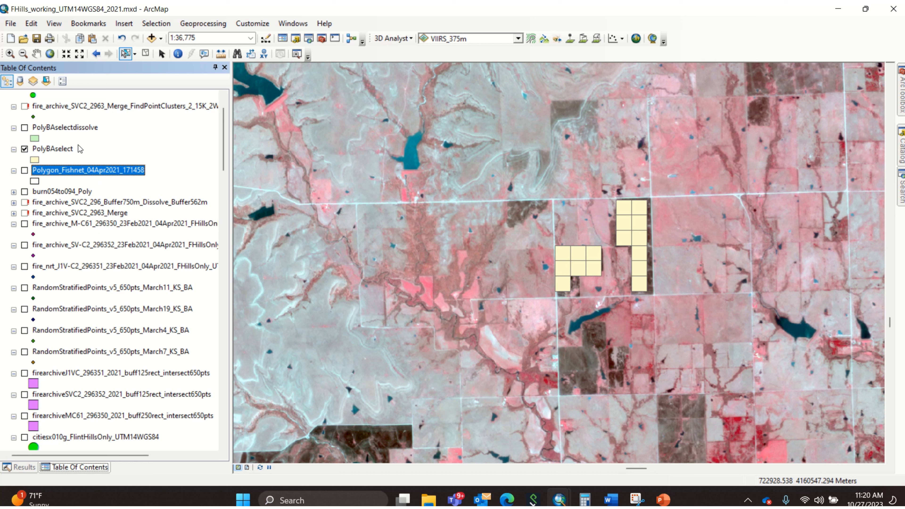
left_click(24, 148)
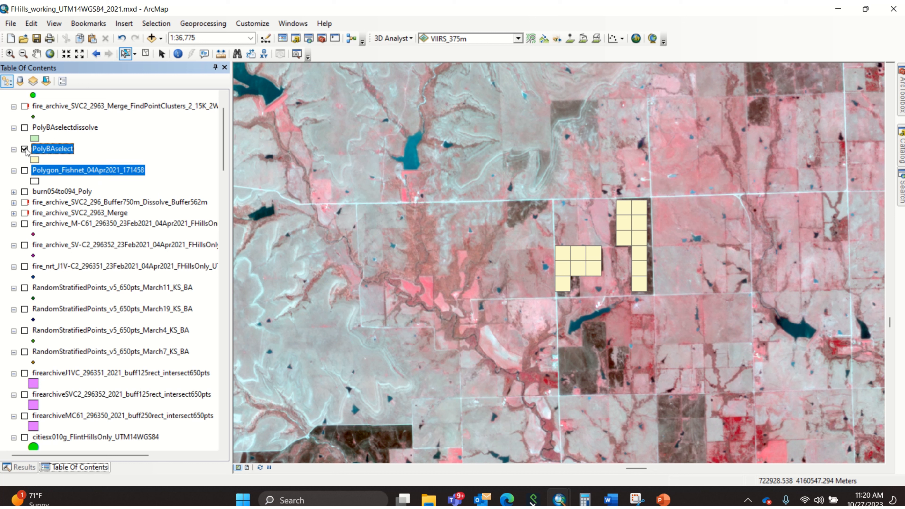
left_click(25, 128)
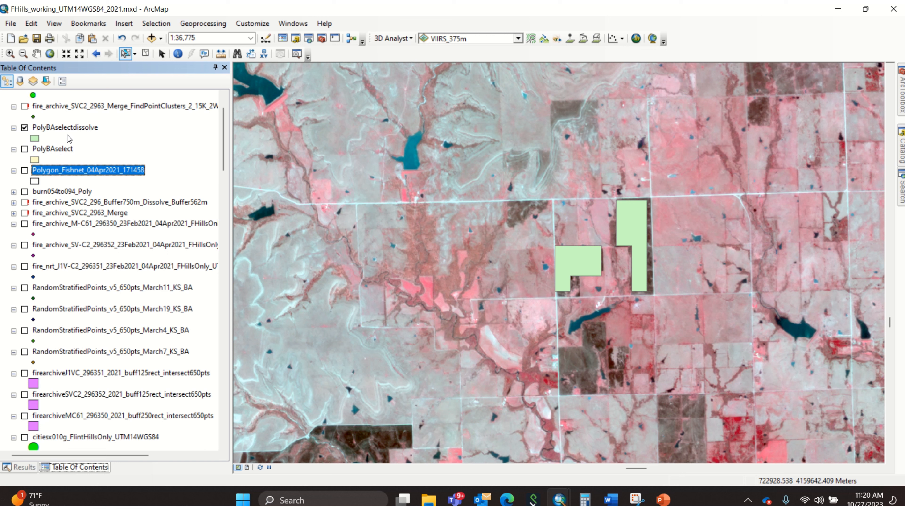
left_click(61, 127)
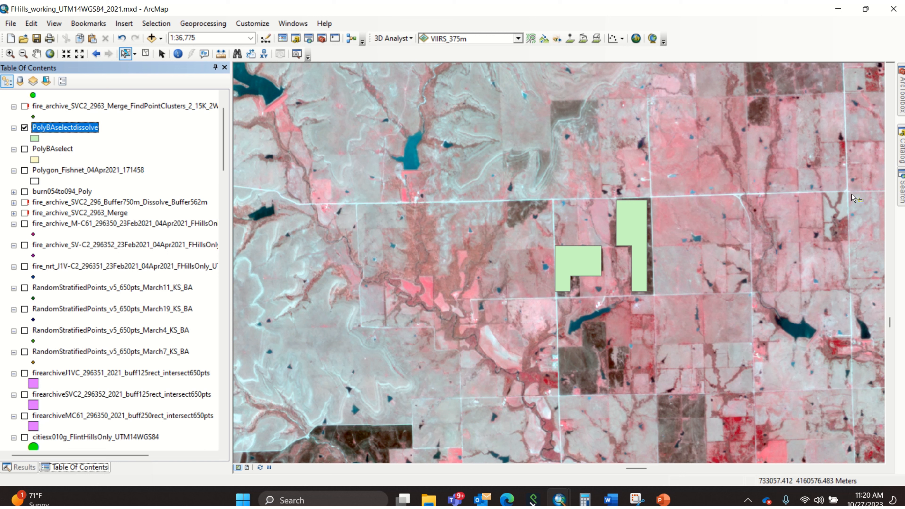
- Search the tools for "add area" and open the Add Geometry Attributes tool
left_click(901, 187)
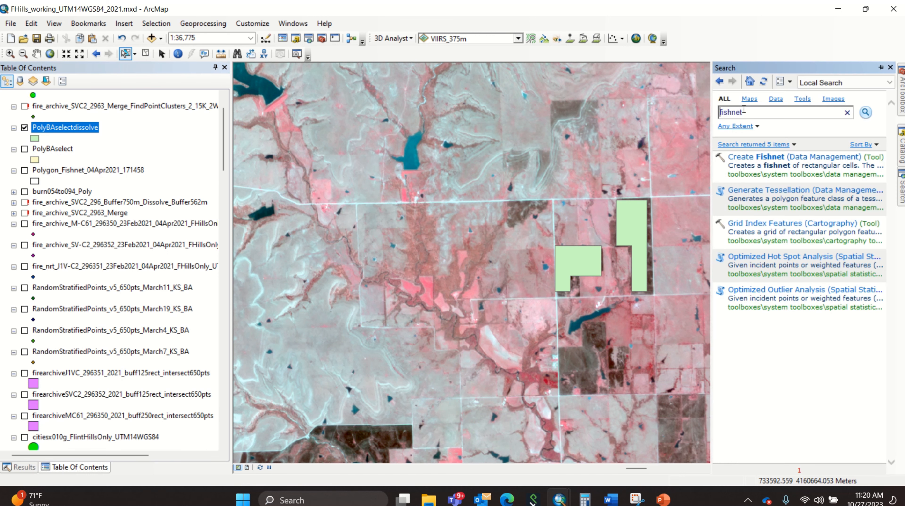
left_click_drag(750, 113, 710, 110)
type("are")
key("BackSpace")
key("BackSpace")
key("BackSpace")
type("dd area")
key("Return")
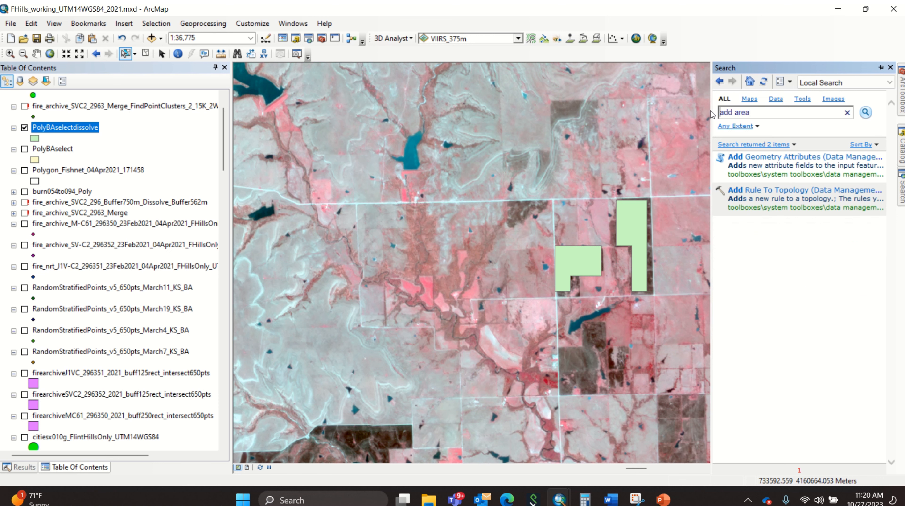
left_click(751, 159)
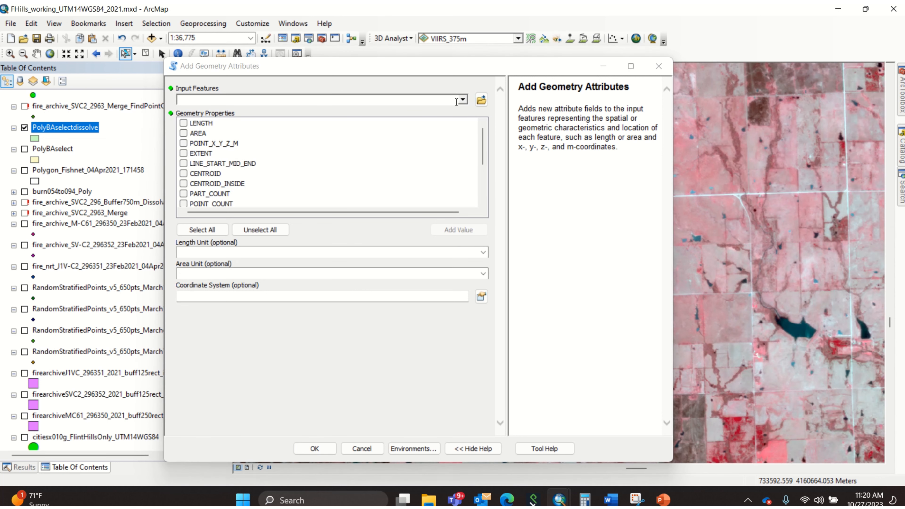
- Set PolyBAselectdissolve as the input features of Add Geometry Attributes
left_click(462, 100)
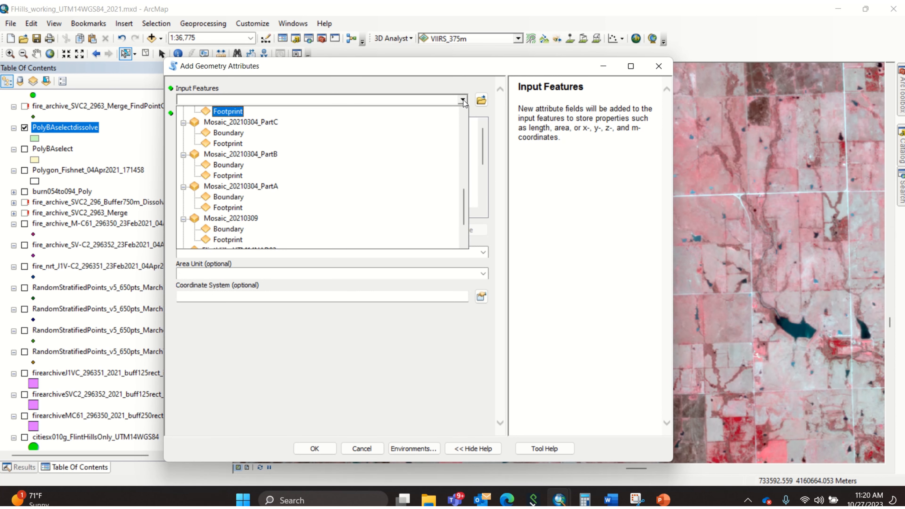
left_click_drag(464, 206, 464, 131)
left_click(253, 143)
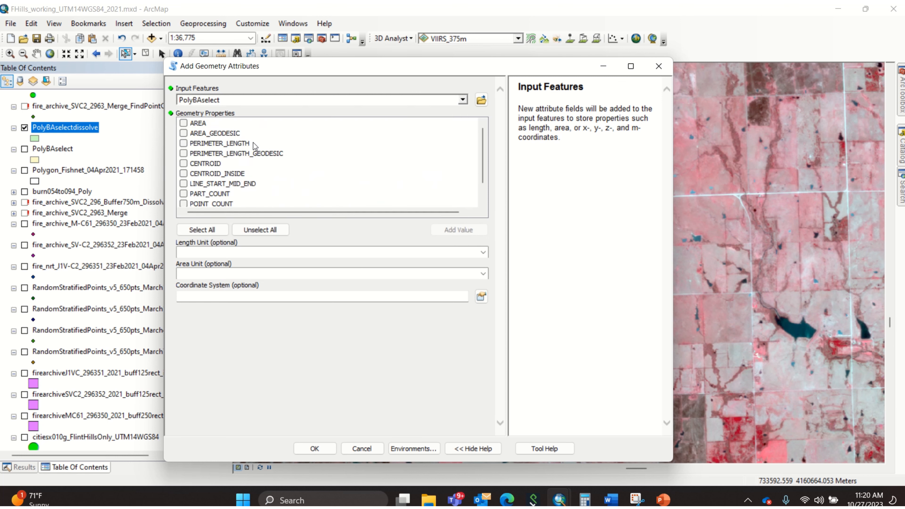
left_click(462, 100)
left_click(269, 133)
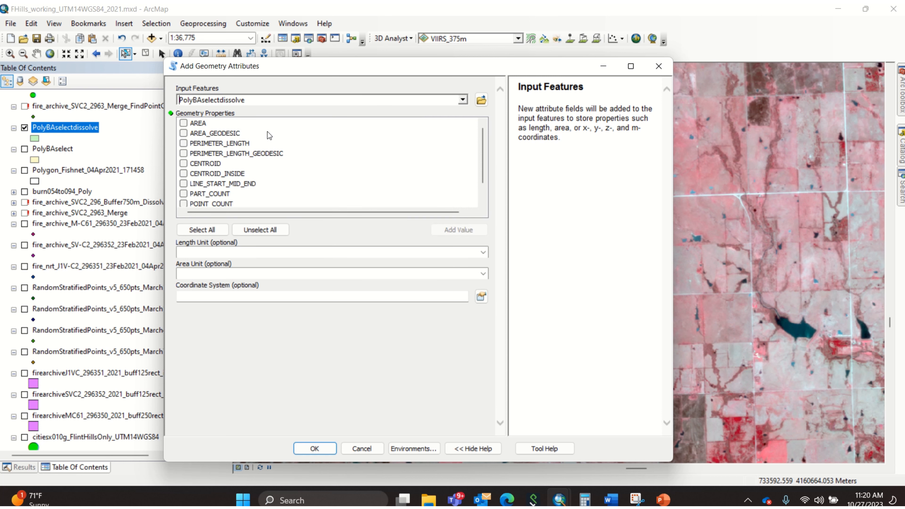
- Choose the AREA geometry property with METERS as the length unit and HECTARES as the area unit
left_click(192, 124)
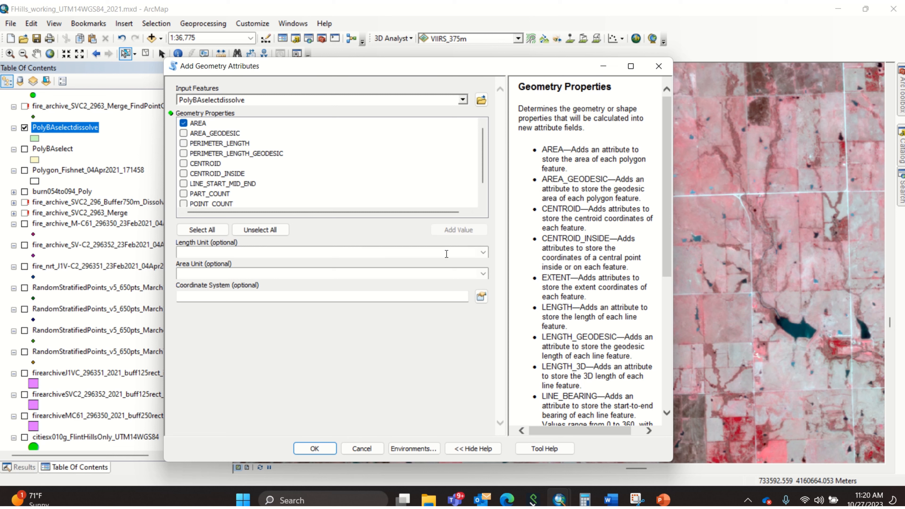
left_click(483, 252)
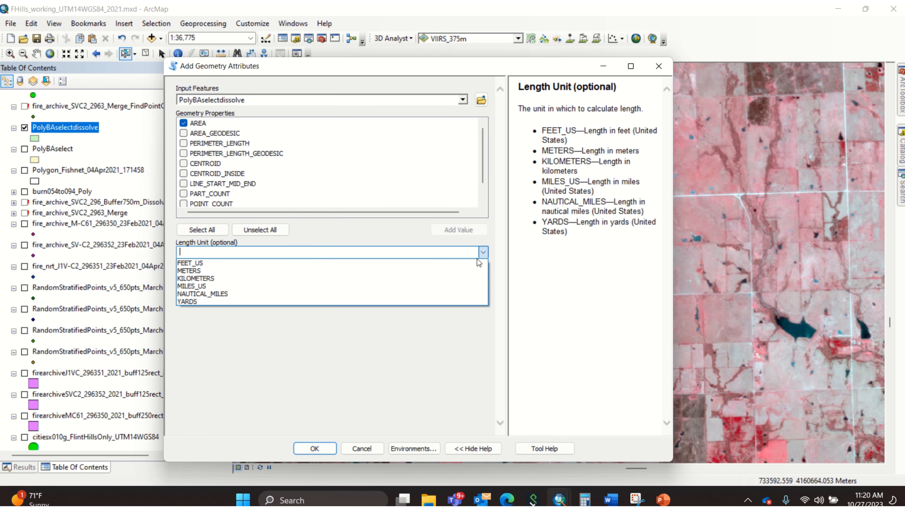
left_click(421, 273)
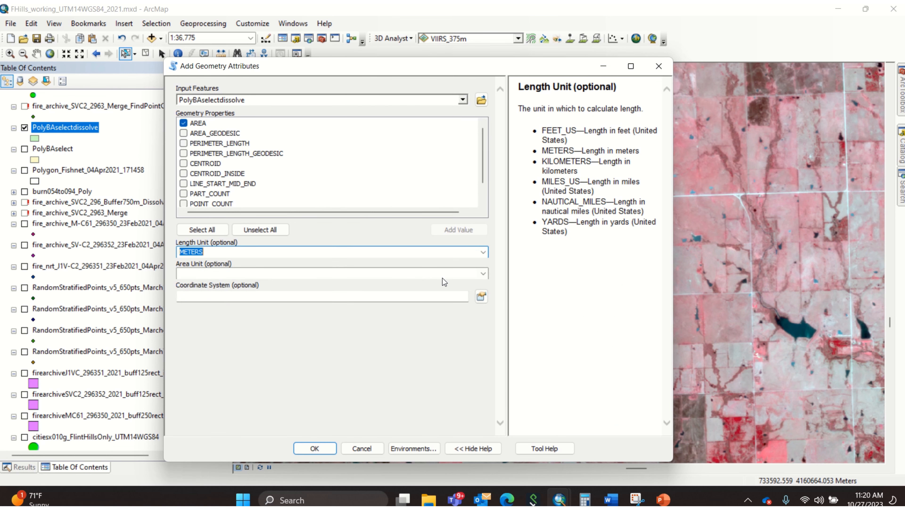
left_click(483, 275)
left_click(461, 293)
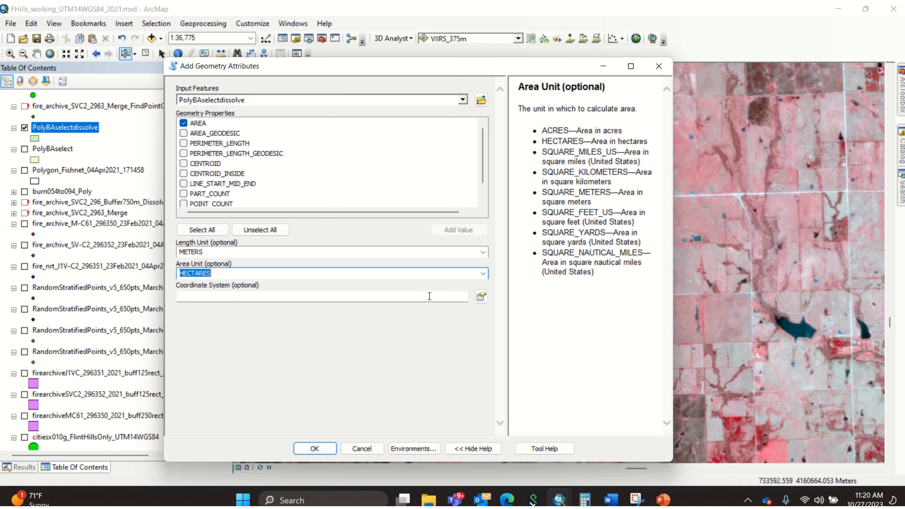
- Set the coordinate system to WGS_1984_UTM_Zone_14N and close Add Geometry Attributes without running it
left_click(482, 296)
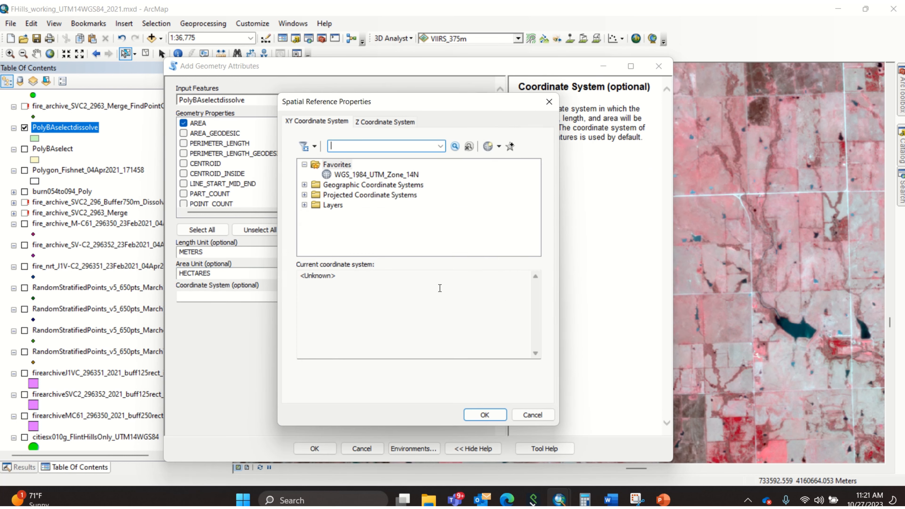
left_click(358, 175)
left_click(476, 415)
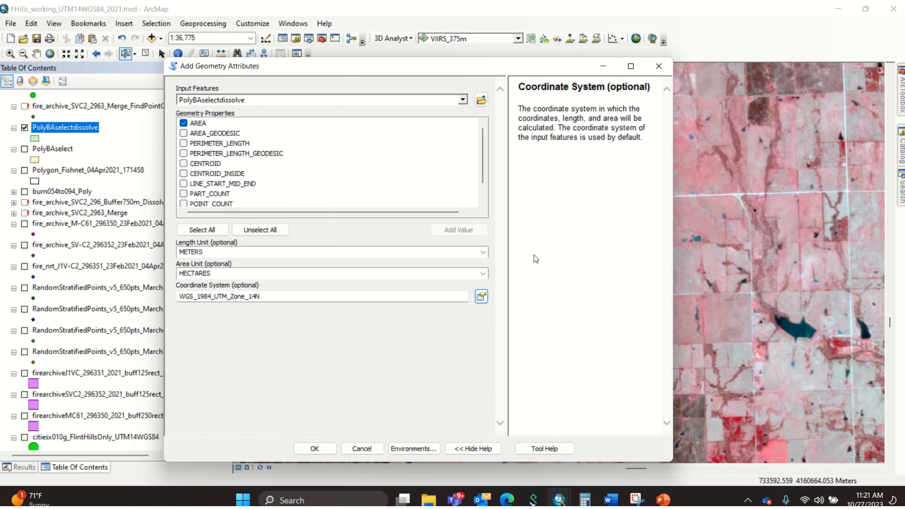
left_click(658, 67)
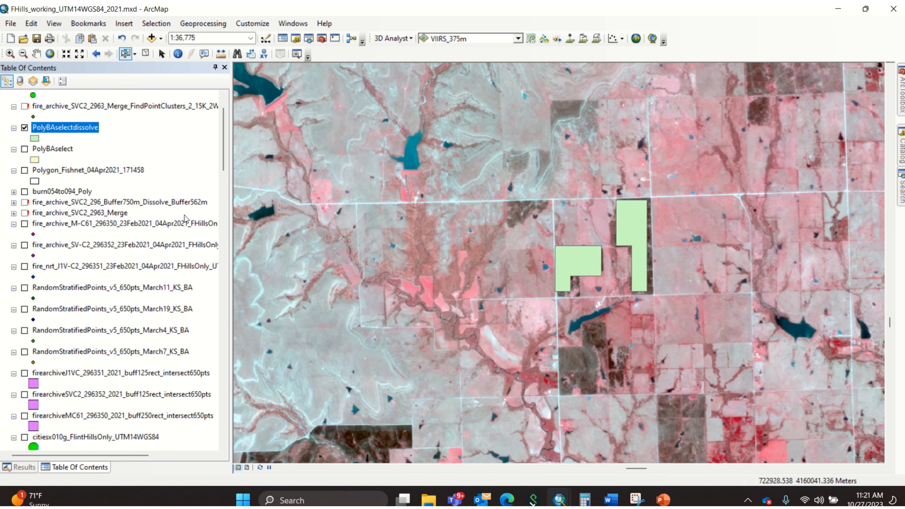
- Examine the POLY_AREA value in the attribute table of PolyBAselectdissolve and close the table
right_click(66, 131)
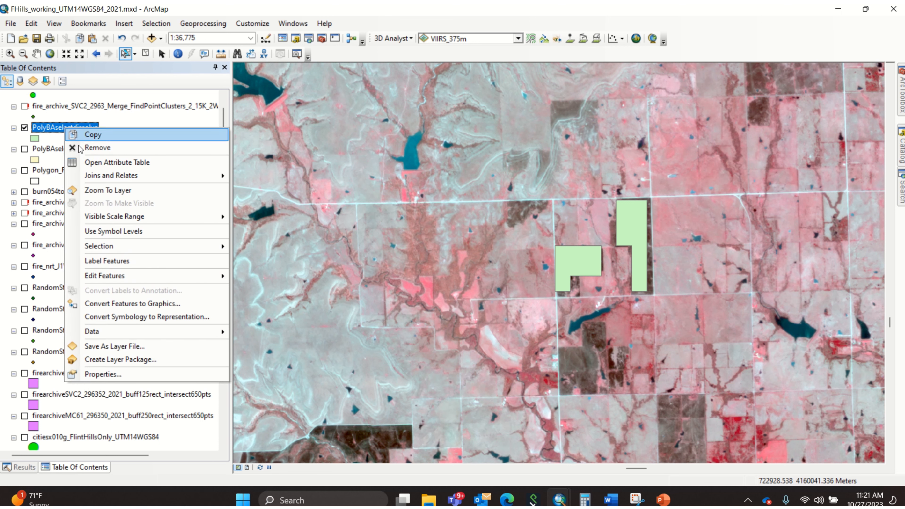
left_click(89, 164)
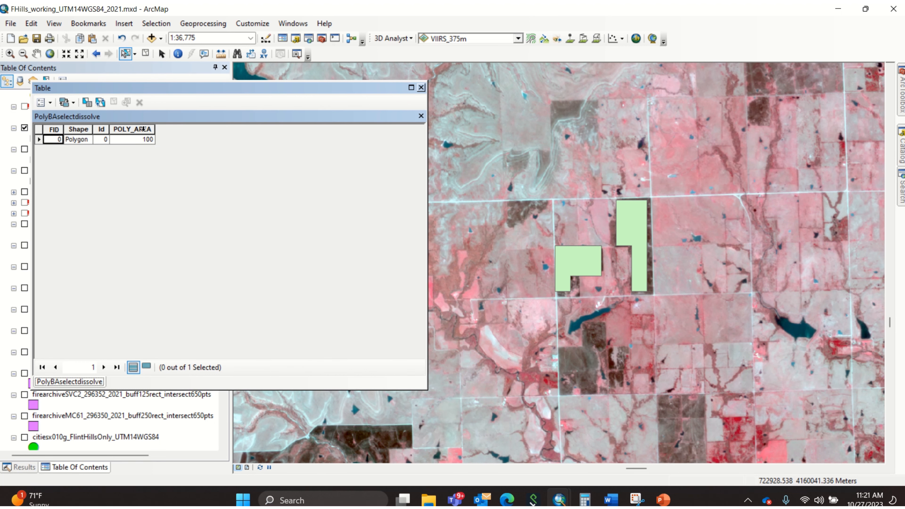
left_click(421, 87)
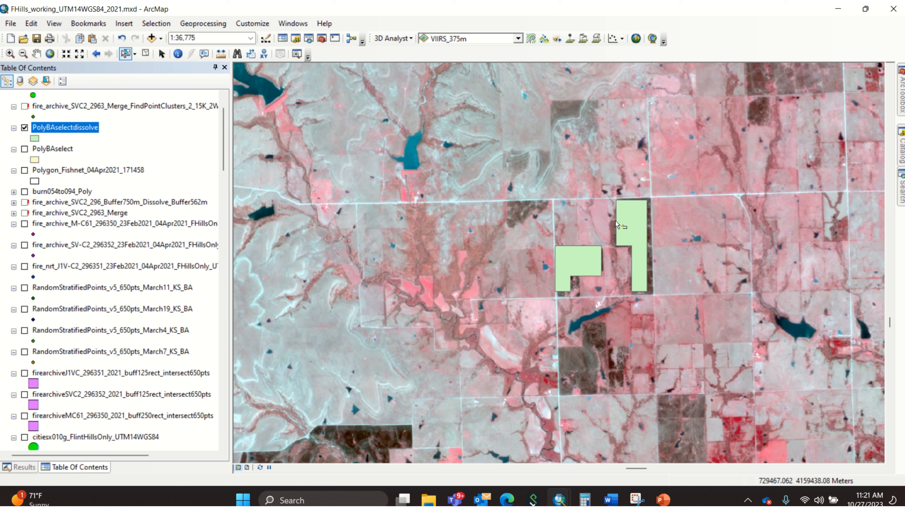
mouse_move(479, 7)
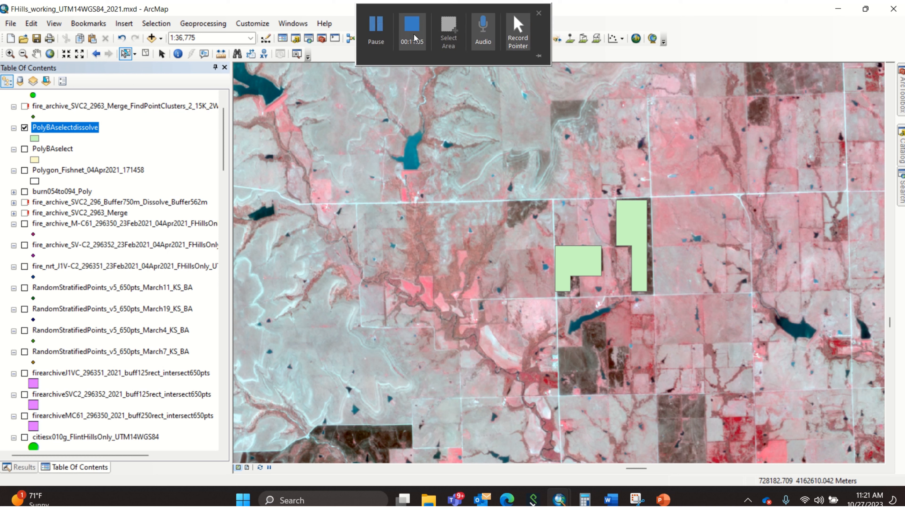